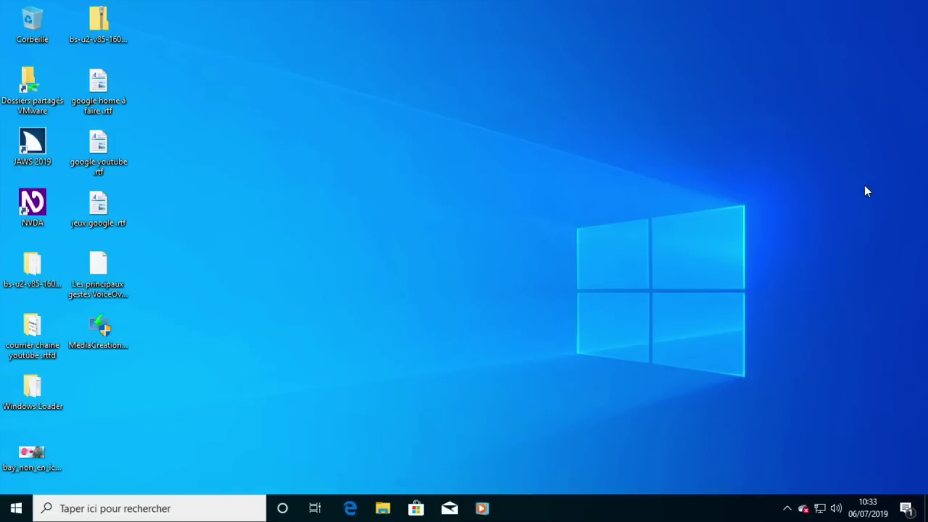
Step: Find the Options d'ergonomie folder among the installed apps and expand it
key("super")
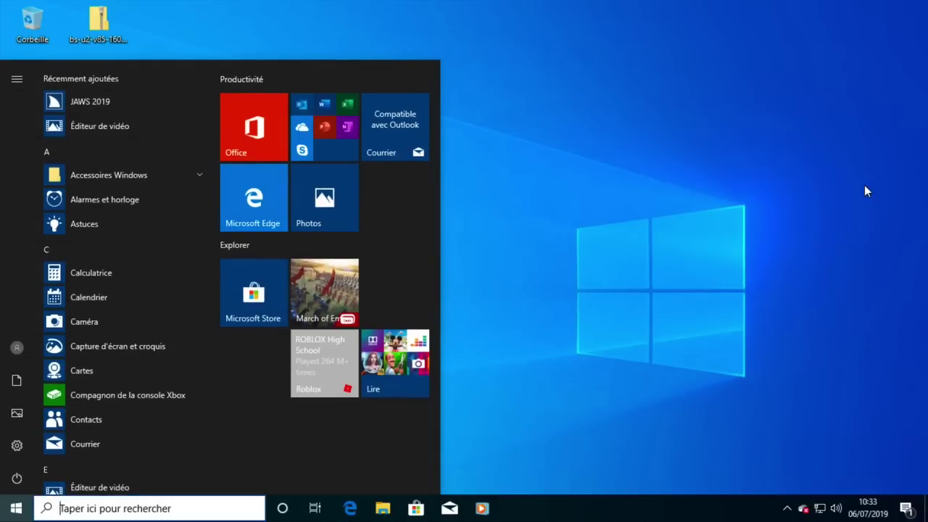
key("Tab")
key("Down")
key("Down")
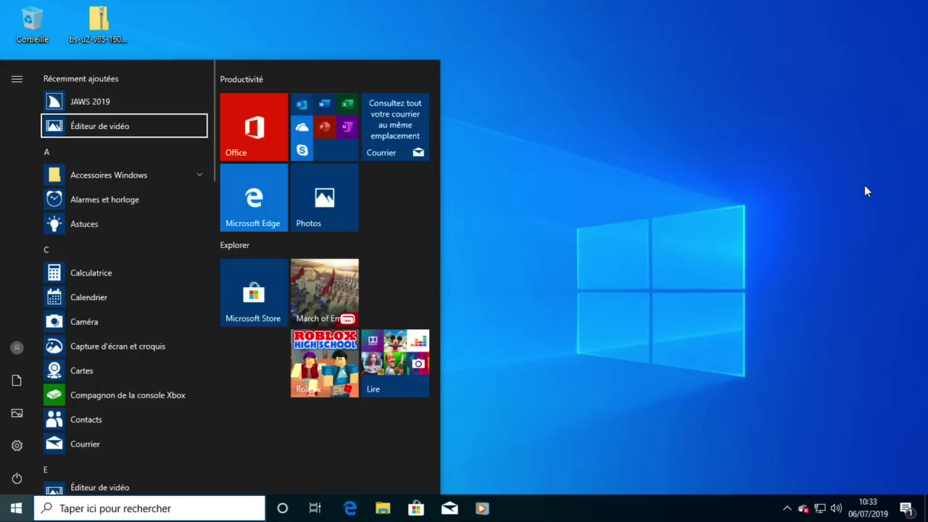
key("Down")
key("Down")
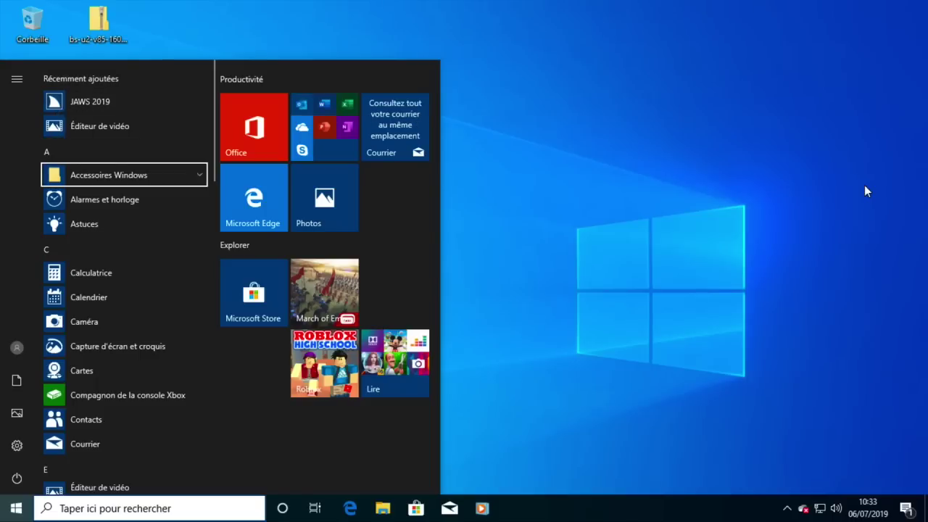
key("Down")
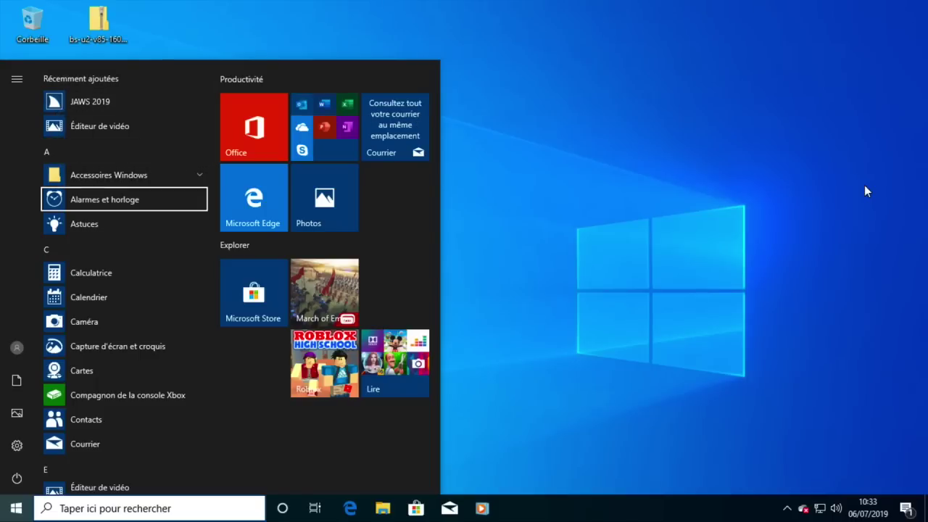
key("XF86AudioRaiseVolume")
key("o")
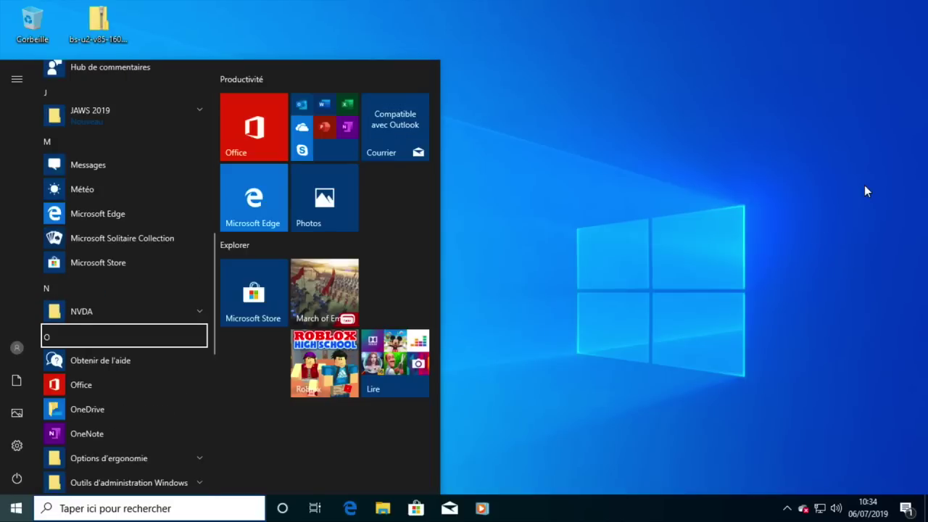
key("Down")
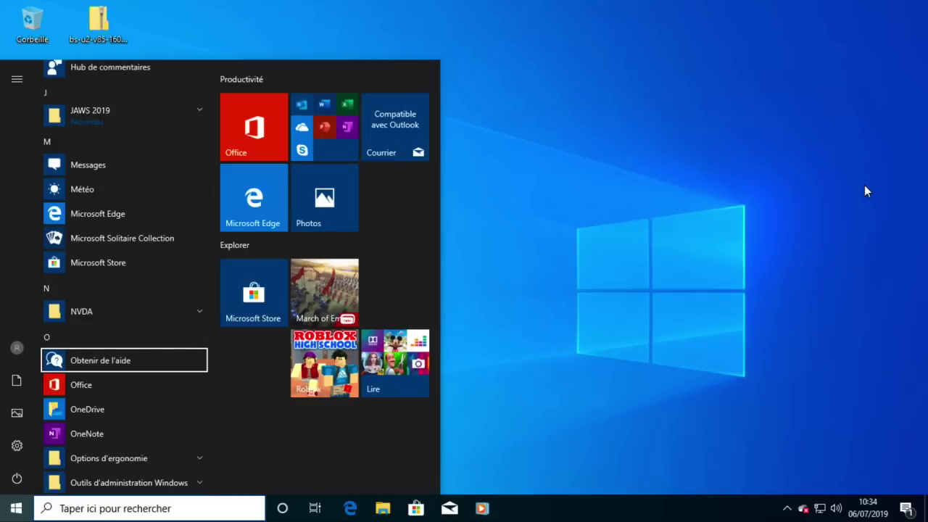
key("Down")
key("Down")
key("Down")
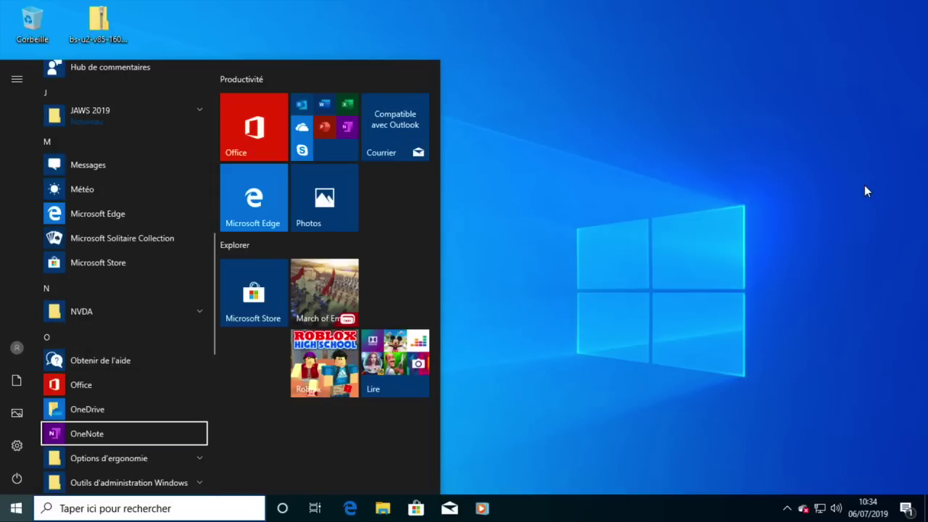
key("Down")
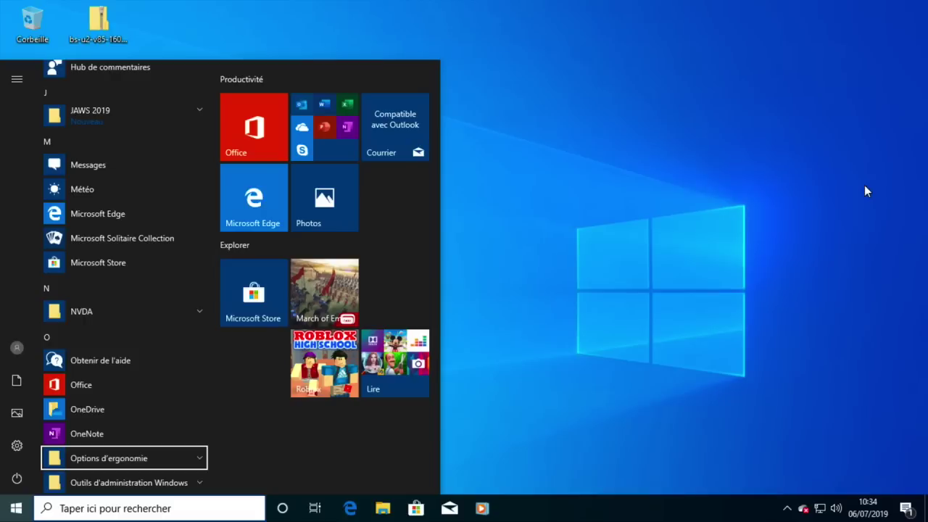
key("Return")
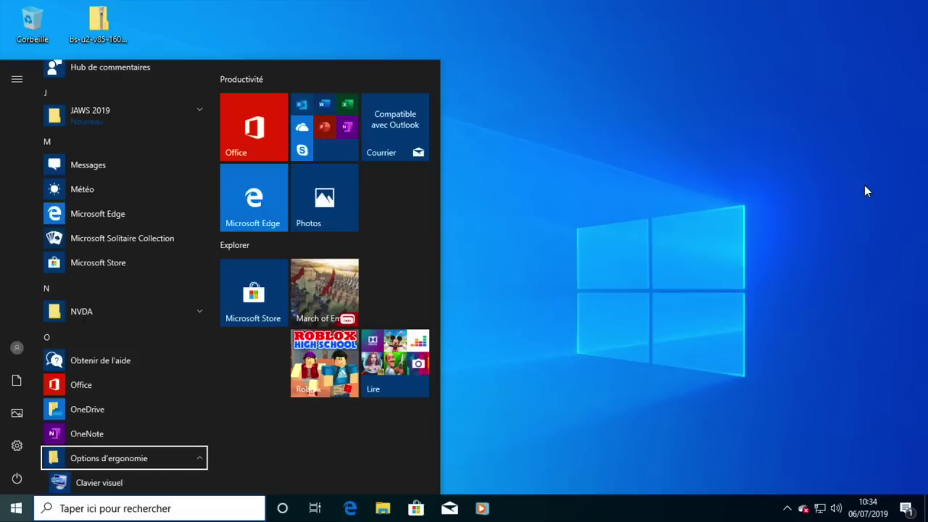
Step: Launch Reconnaissance vocale from the Options d'ergonomie folder
key("Down")
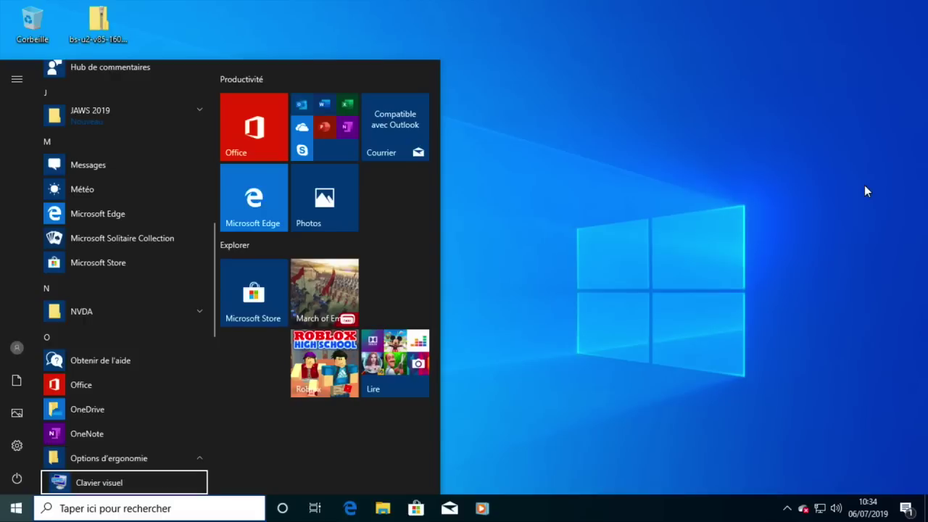
key("Down")
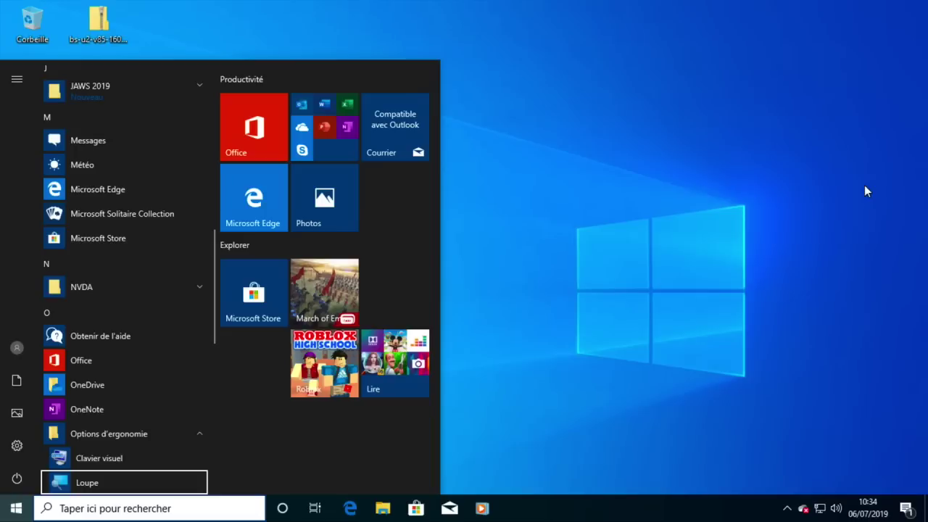
key("Down")
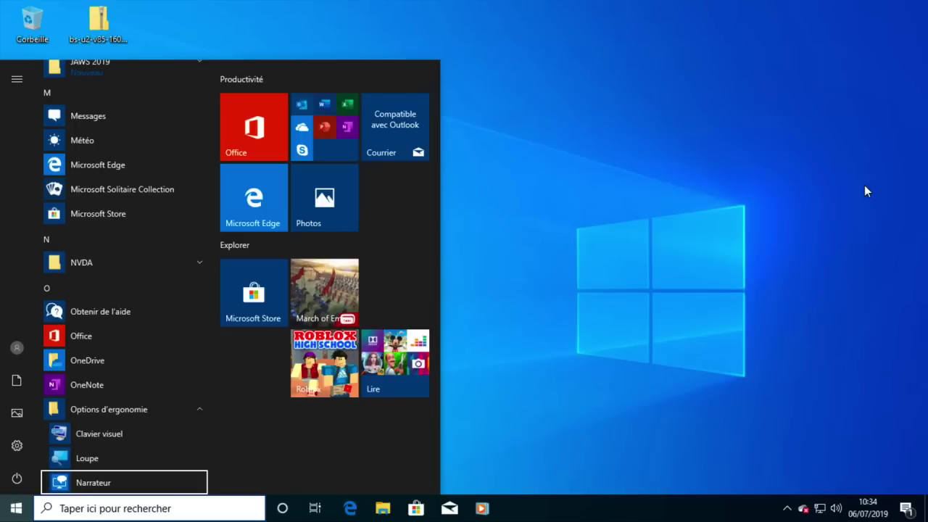
key("Down")
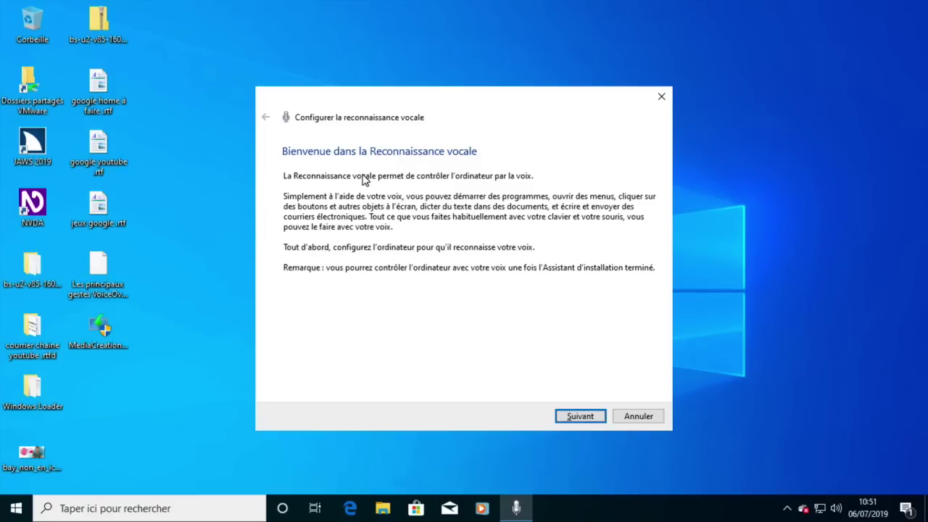
Step: Proceed past the welcome page of the speech recognition setup to the microphone type selection
key("Tab")
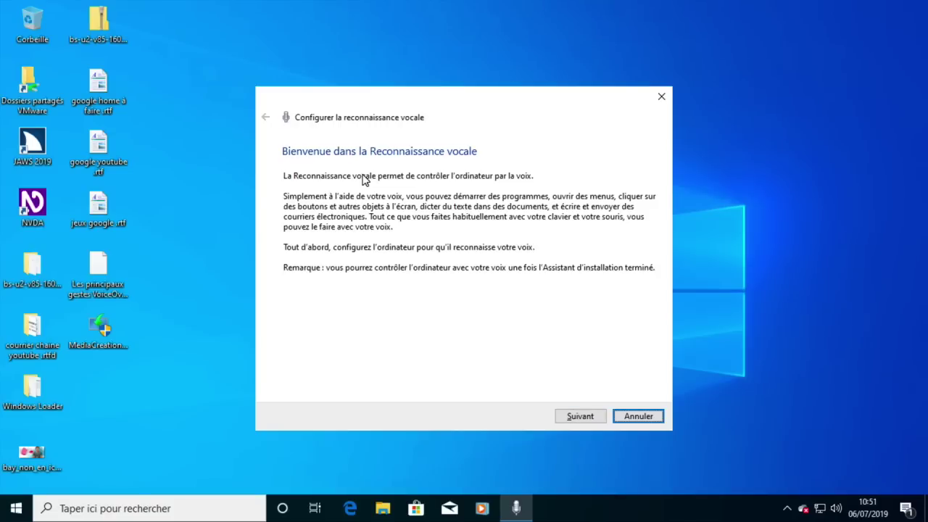
key("Tab")
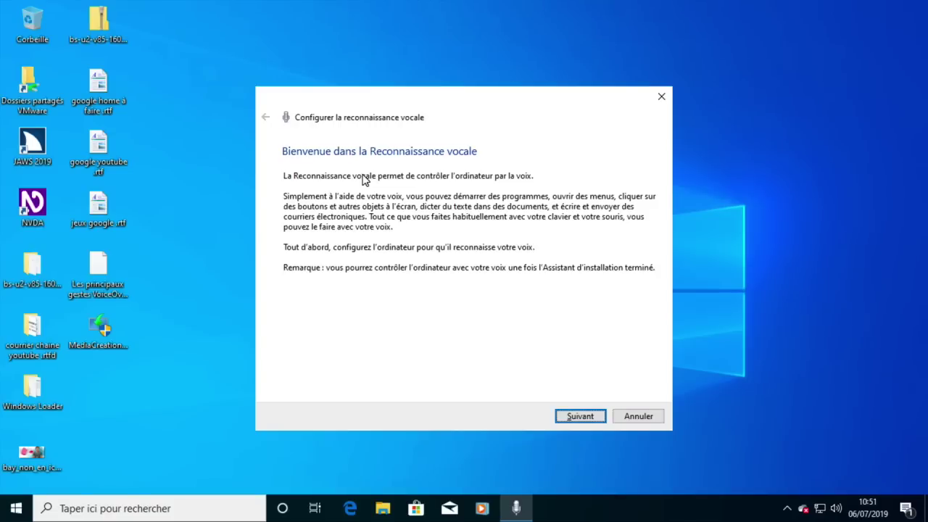
key("Return")
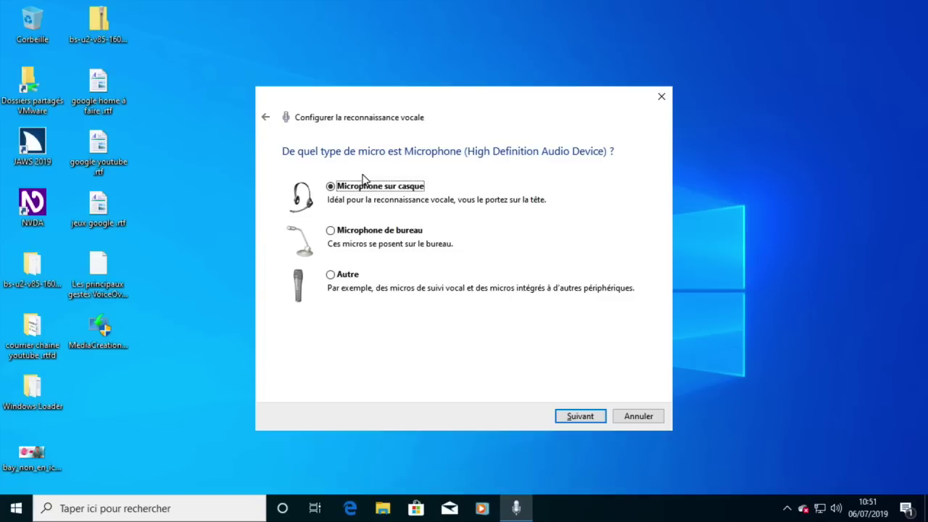
Step: Choose Microphone de bureau as the microphone type and continue the setup
key("Down")
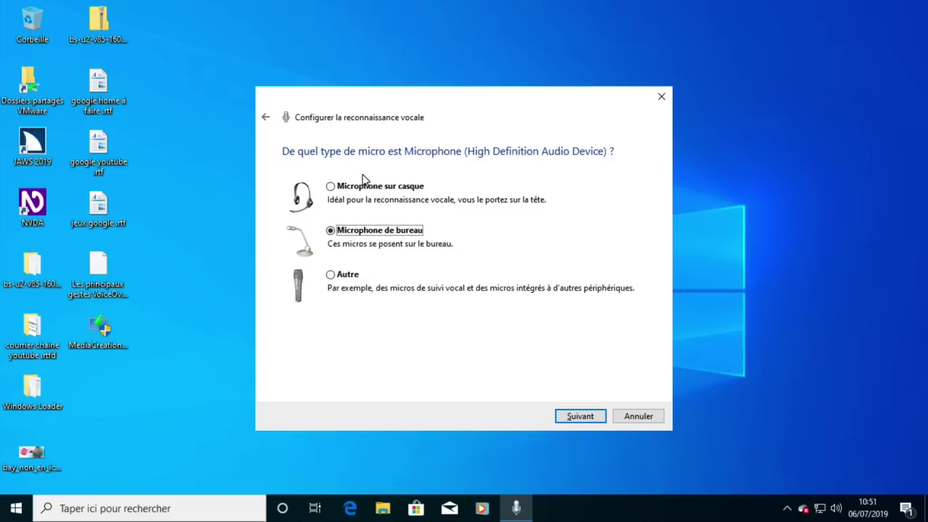
key("Tab")
key("Tab")
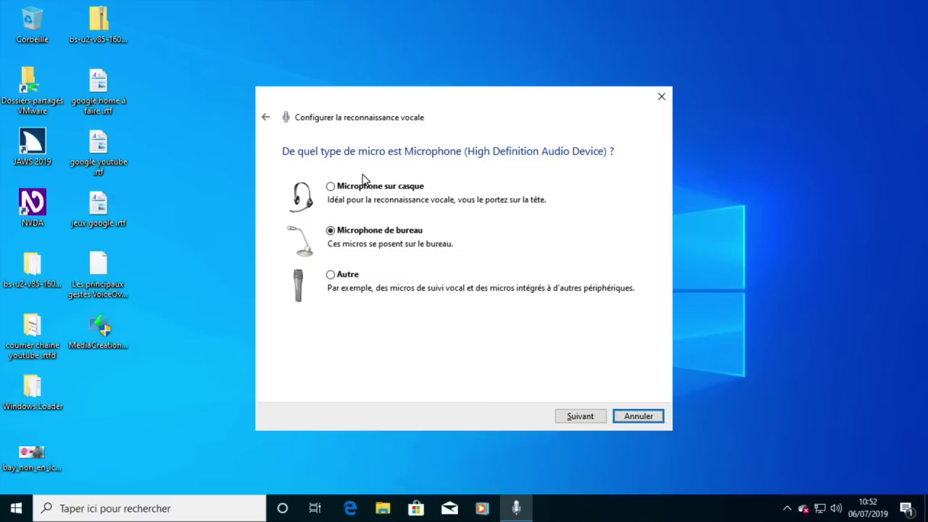
key("Tab")
key("Tab")
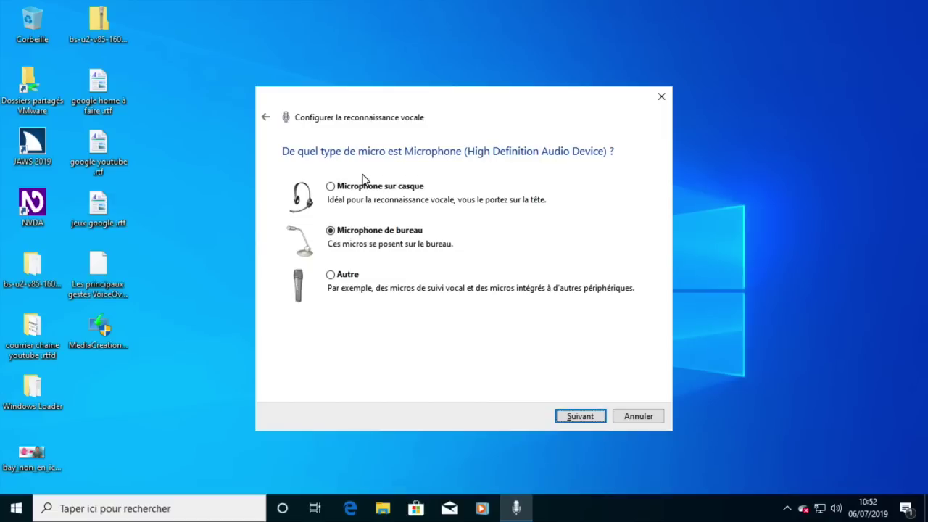
key("Return")
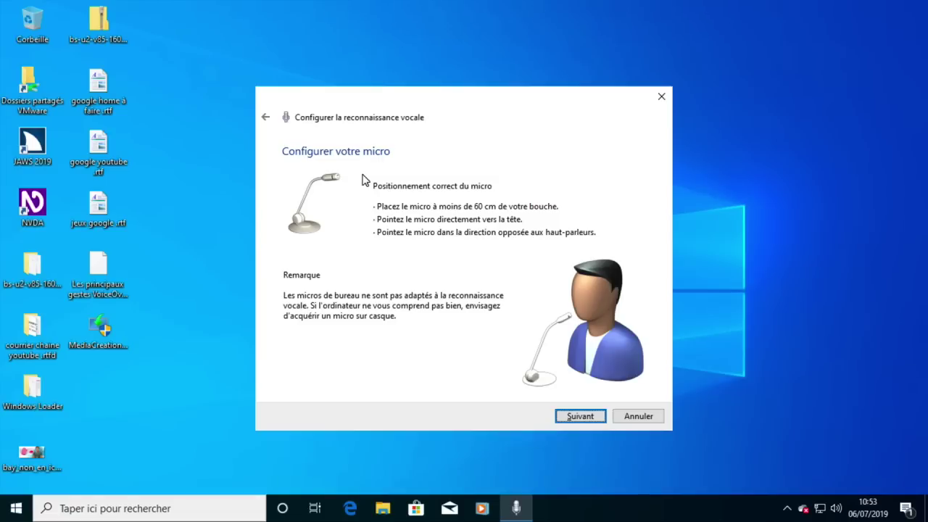
Step: Complete the microphone setup through the positioning advice and the volume adjustment with the sample sentence
left_click(582, 411)
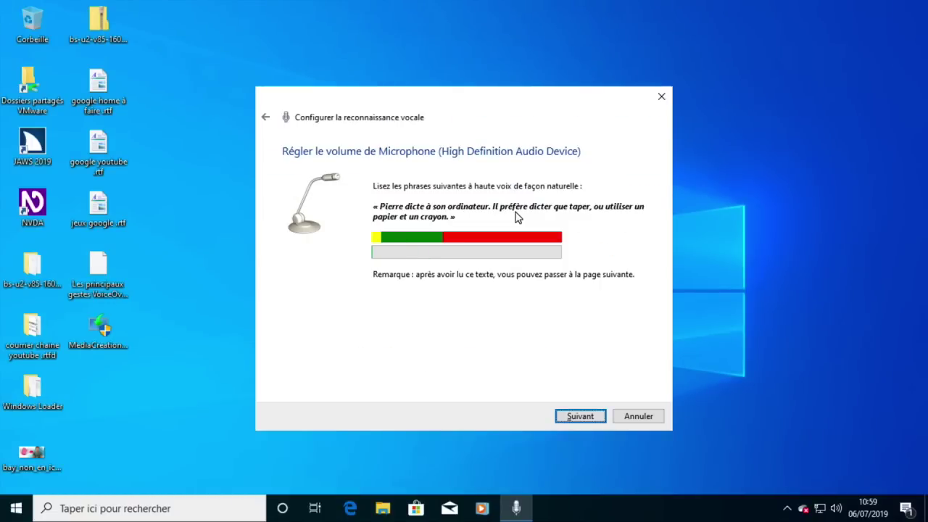
key("Return")
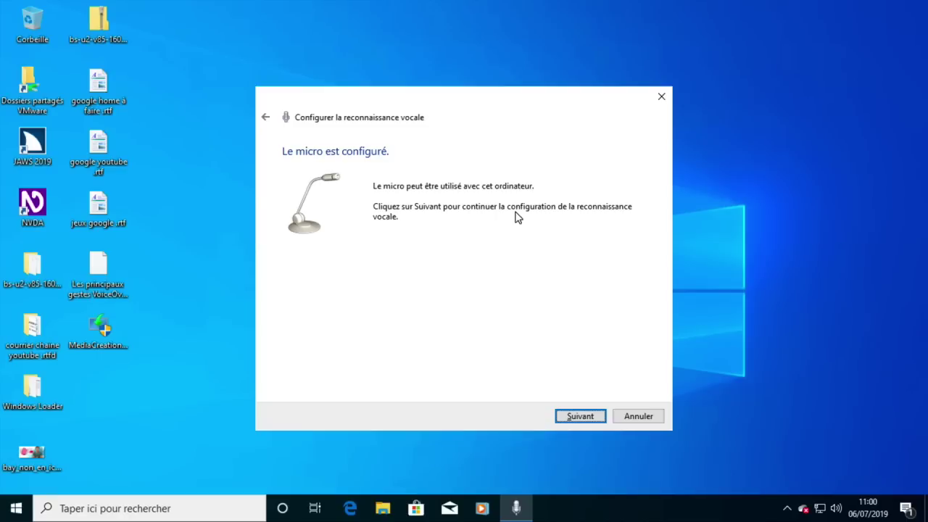
key("Return")
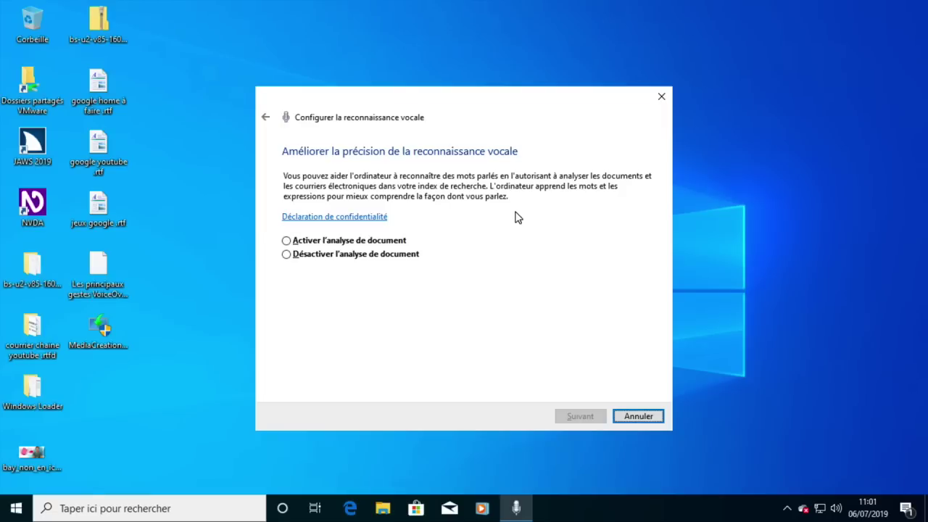
Step: Enable document analysis for better recognition accuracy and choose the voice activation mode (Utiliser le mode d'activation vocal)
key("alt+a")
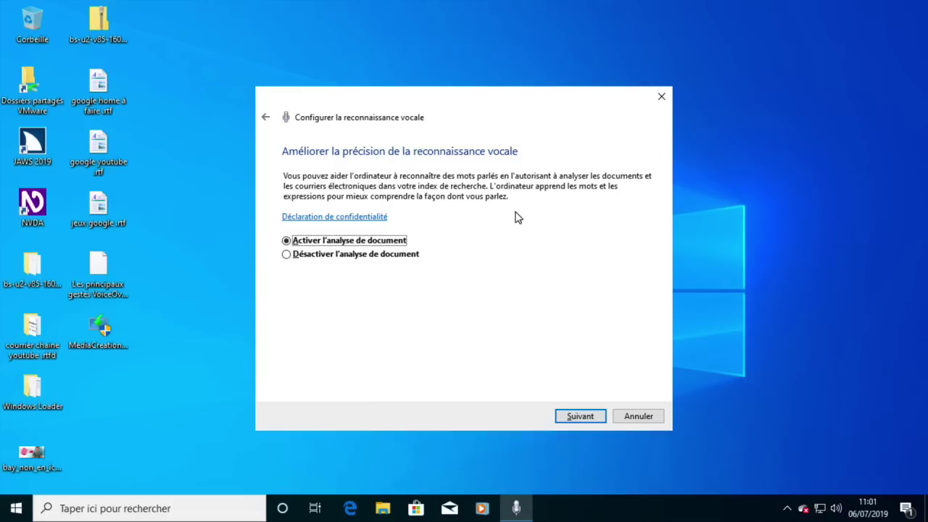
key("Return")
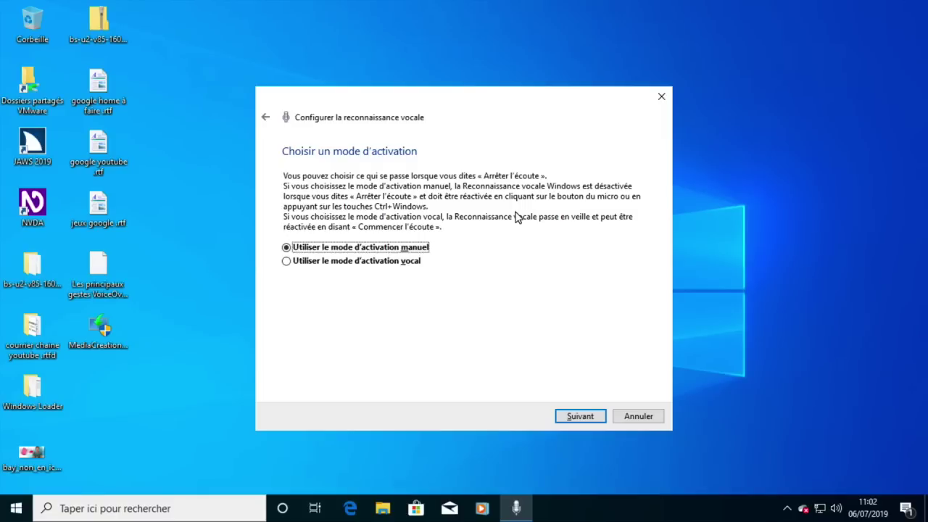
key("Down")
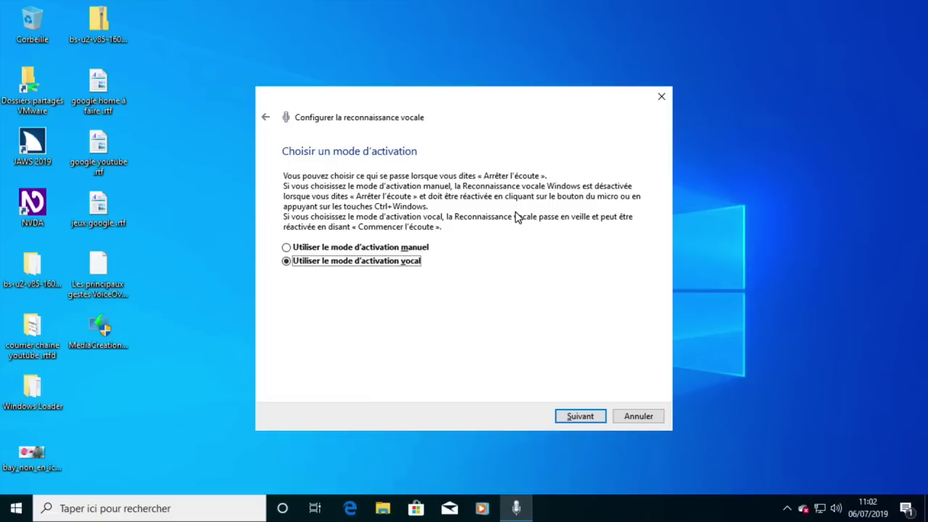
key("Return")
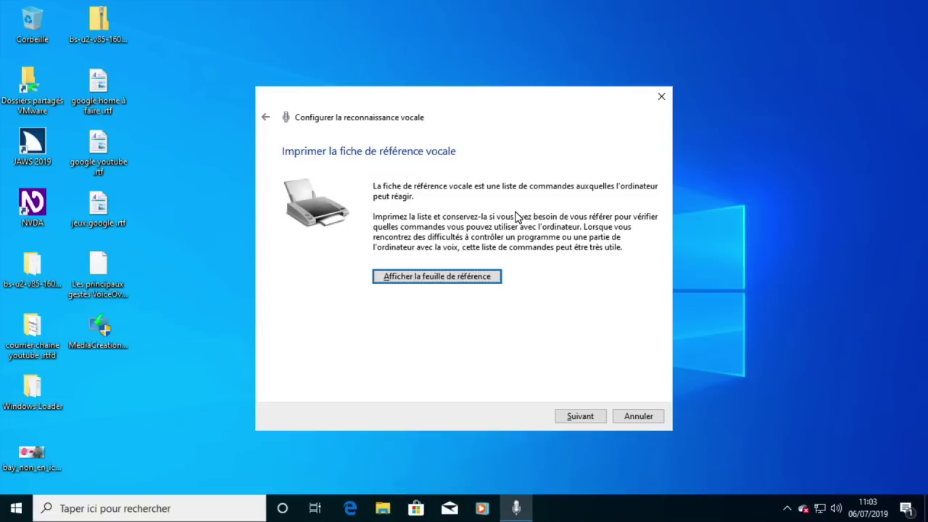
Step: Display the voice command reference sheet in the browser and continue to the startup option of the setup
key("Return")
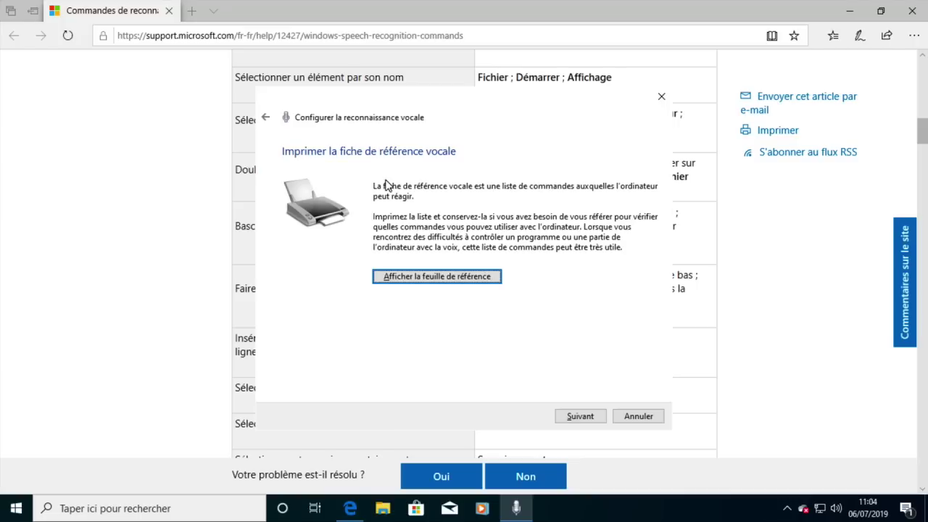
key("Tab")
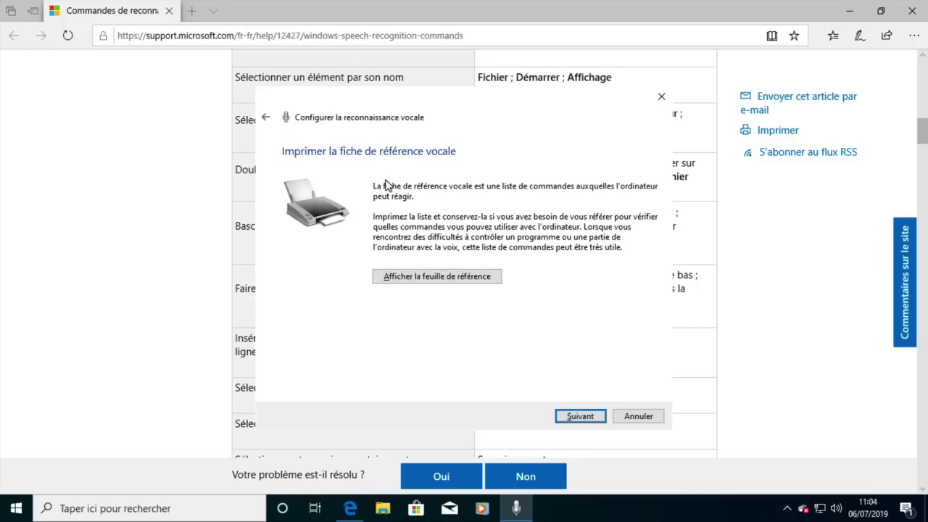
key("Return")
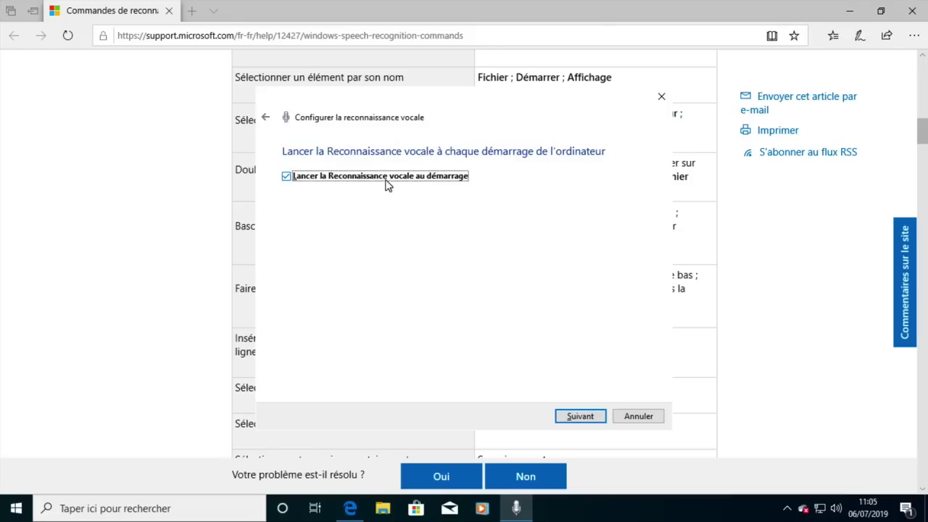
Step: Keep Reconnaissance vocale set to launch at startup and close the setup wizard without starting the tutorial
key("Tab")
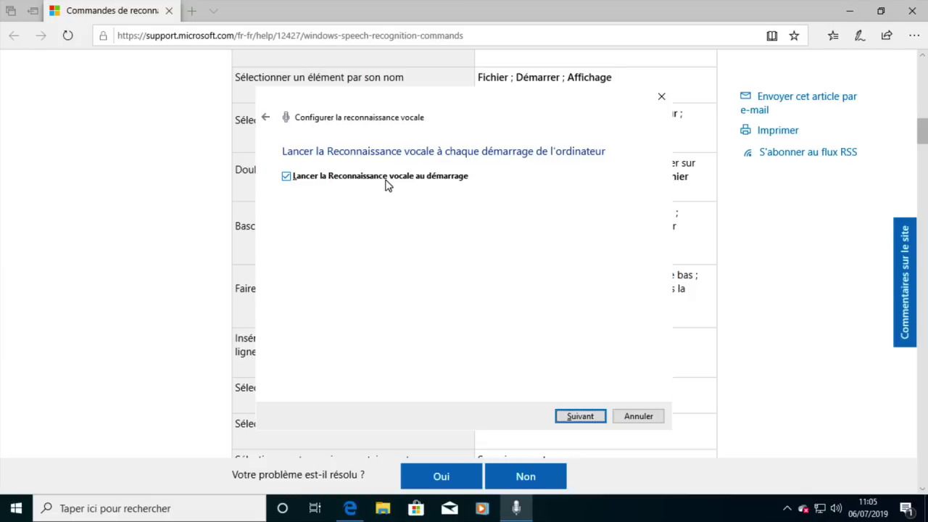
key("Return")
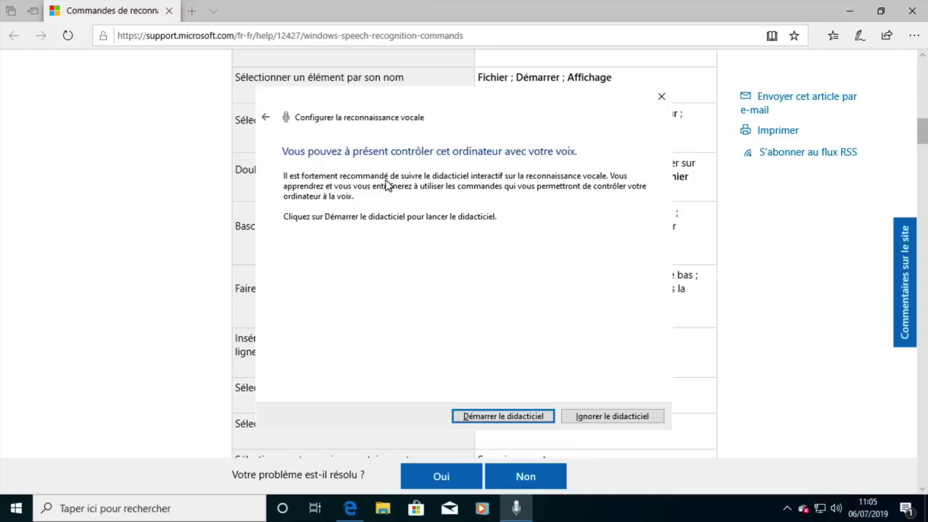
key("Tab")
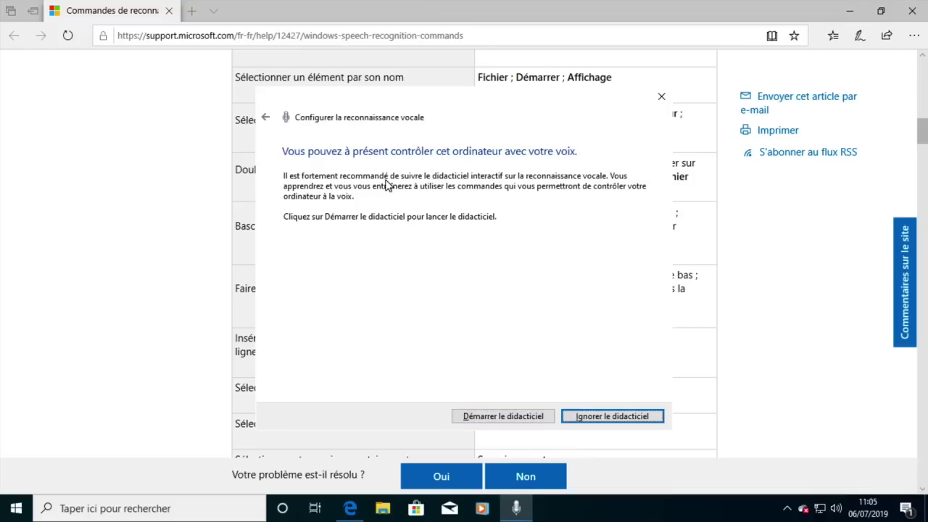
key("shift+Tab")
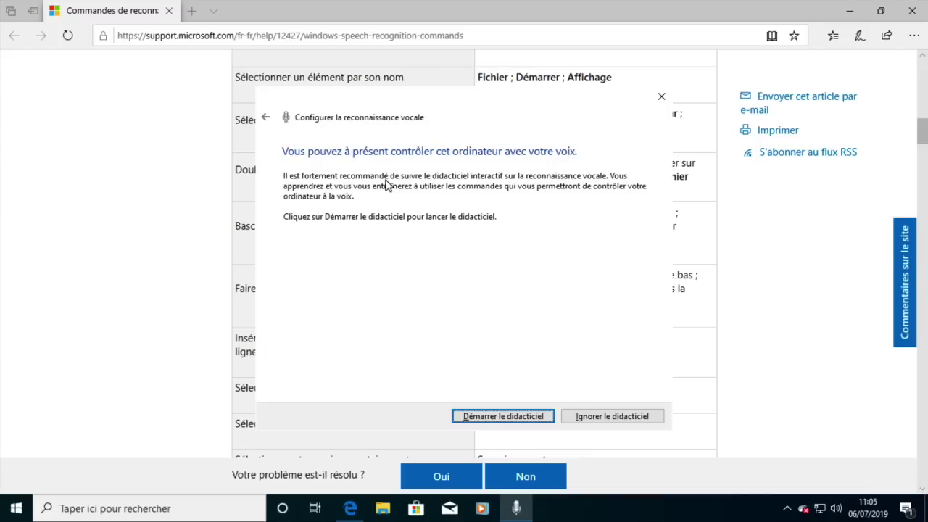
key("alt+F4")
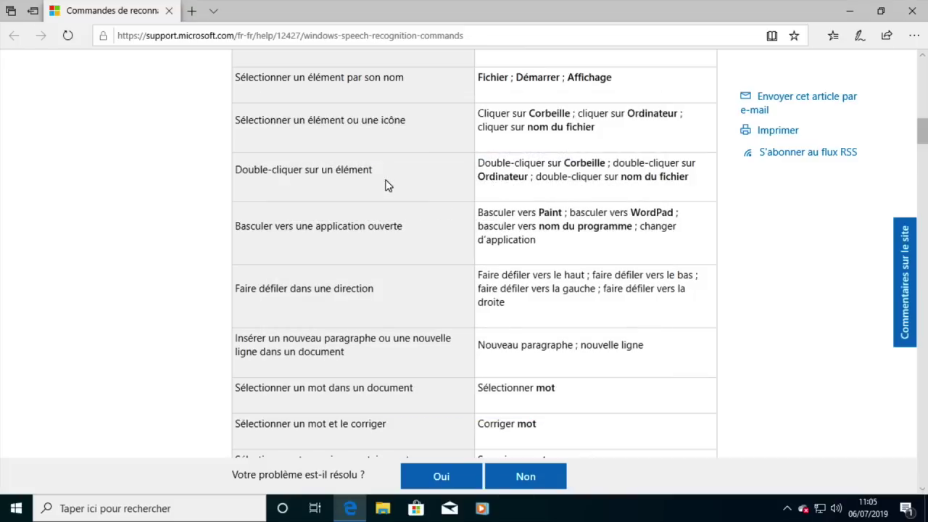